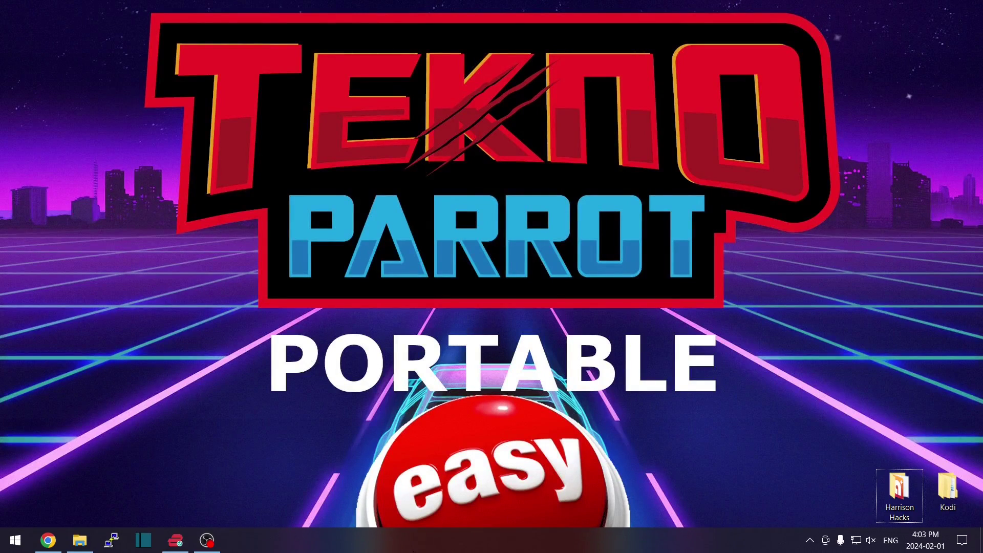
# Open the TeknoParrot folder on the New Volume (E:) drive and run TeknoParrotUi.exe.
pyautogui.click(80, 540)
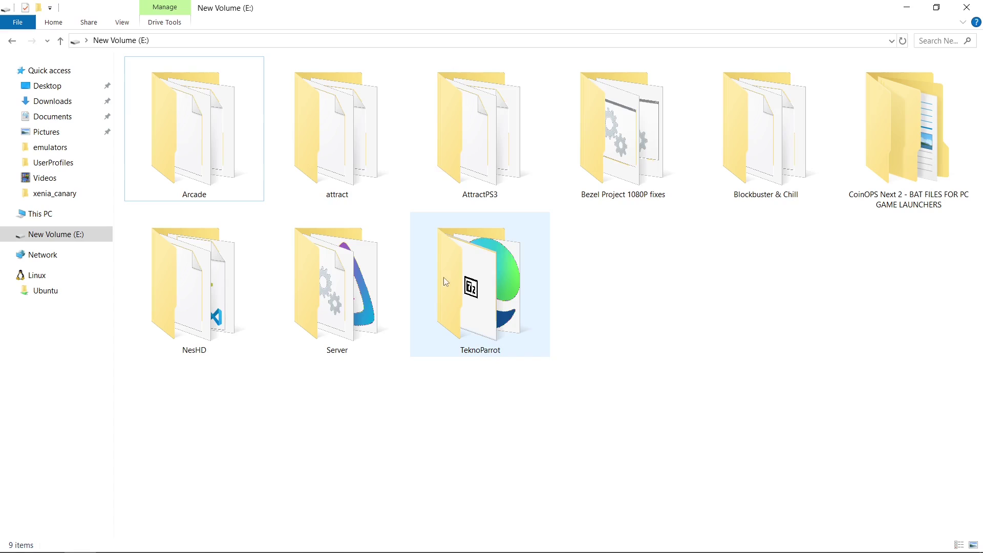
pyautogui.doubleClick(470, 287)
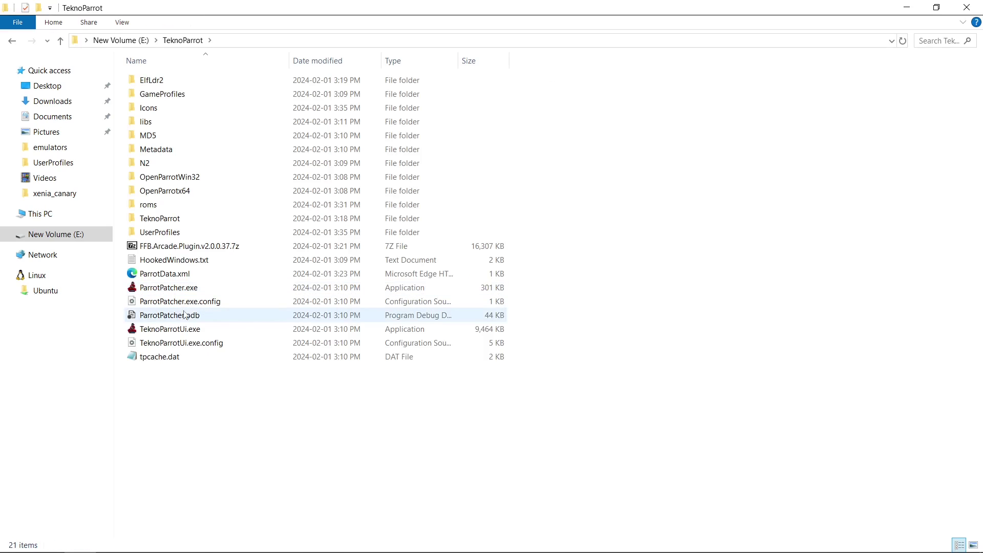
pyautogui.doubleClick(165, 333)
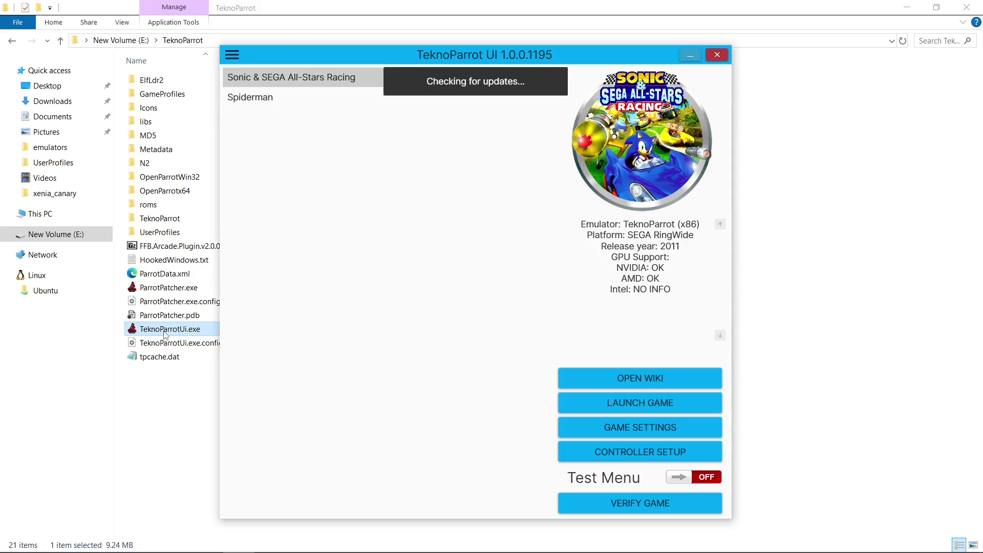
# Select Sonic & SEGA All-Stars Racing in the game list and launch it.
pyautogui.click(259, 97)
pyautogui.click(265, 78)
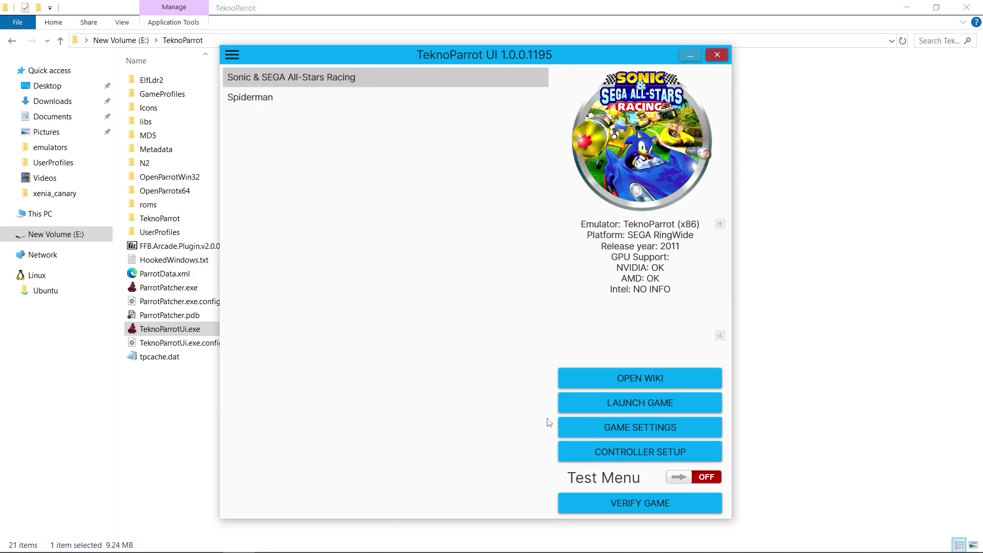
pyautogui.click(614, 406)
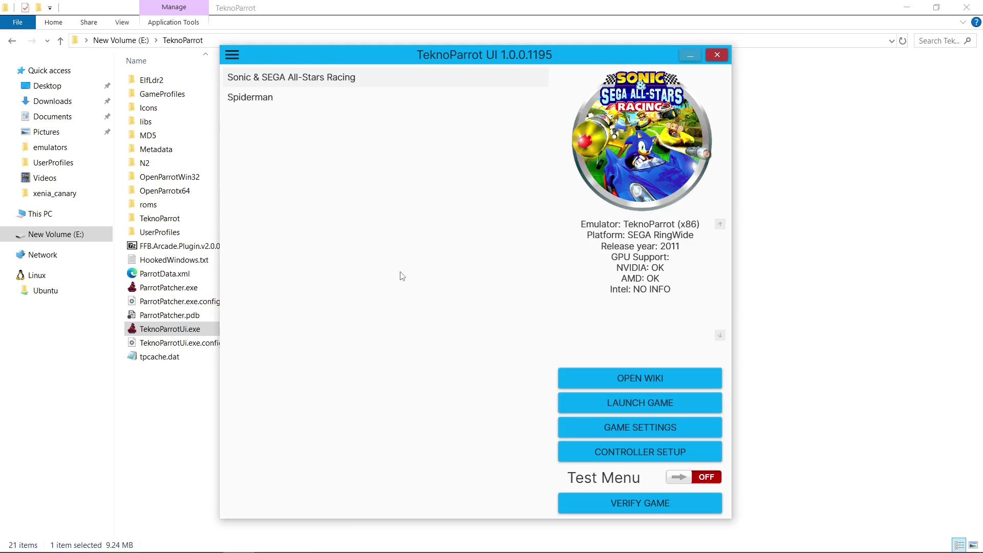
# Launch Spiderman from the game list, then close TeknoParrot UI once back from the game.
pyautogui.click(259, 100)
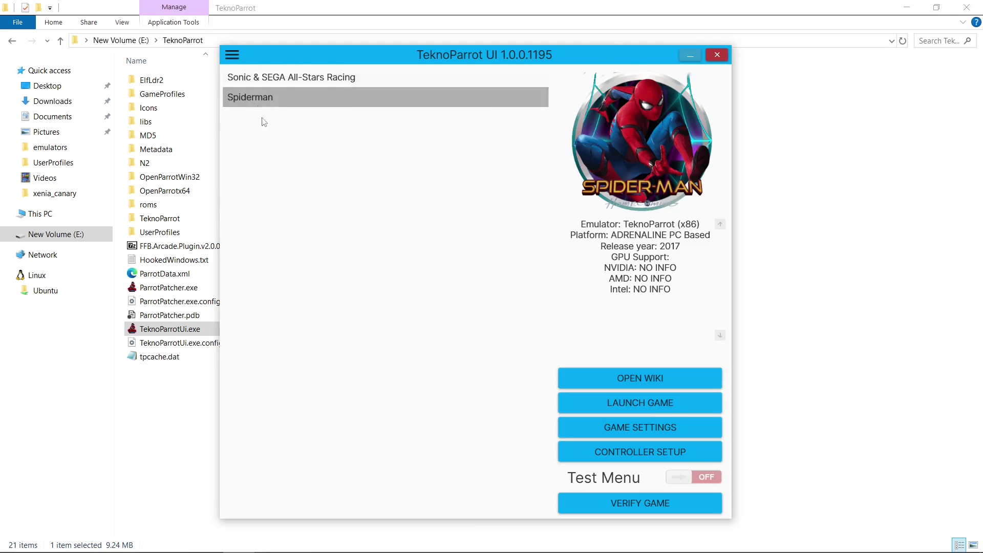
pyautogui.click(631, 410)
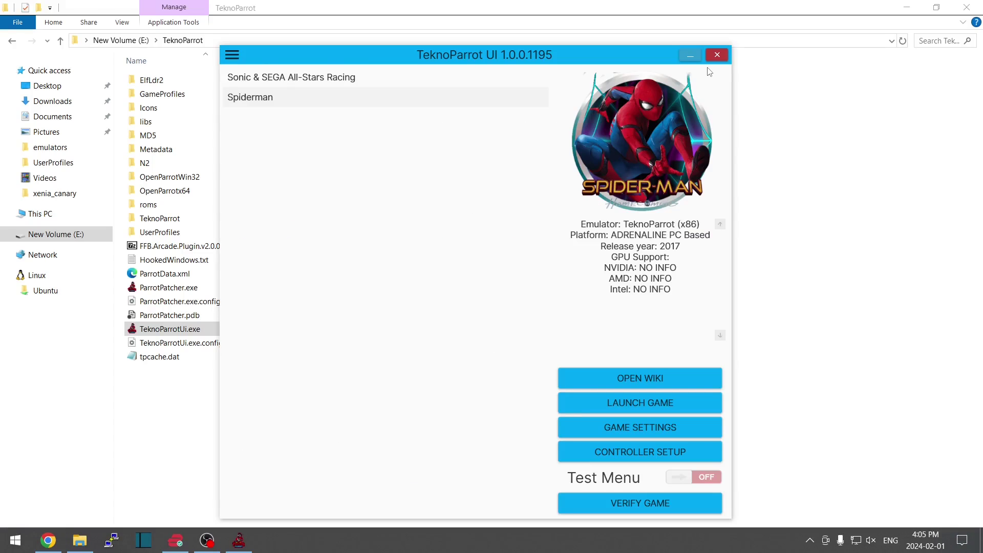
pyautogui.click(718, 56)
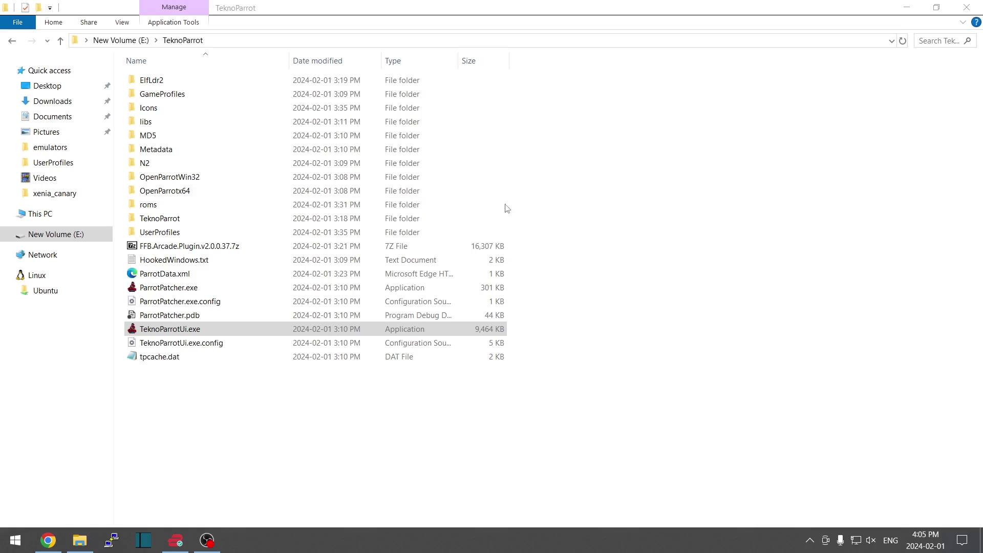
# Move the TeknoParrot folder from the E: drive to the desktop and place it in a free spot.
pyautogui.click(61, 42)
pyautogui.rightClick(487, 296)
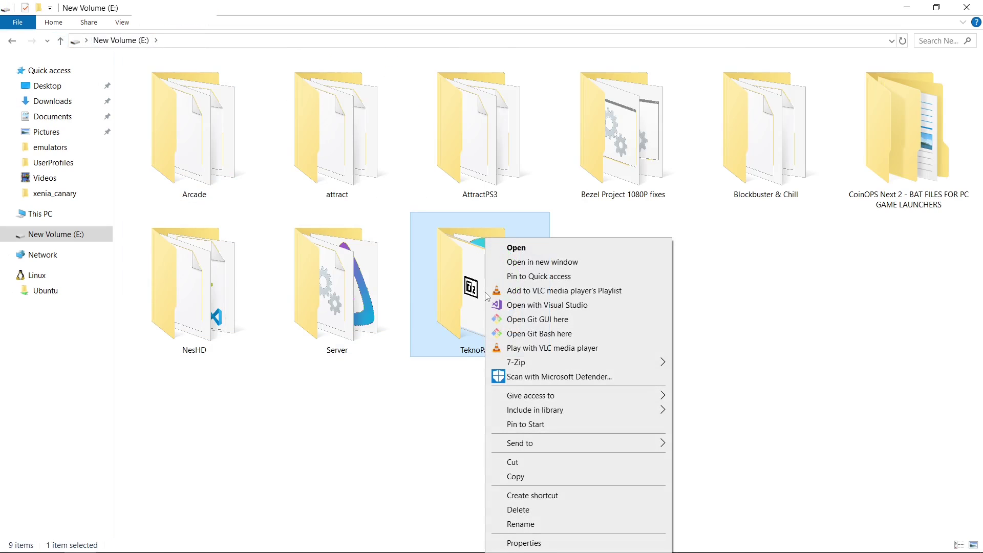
pyautogui.click(518, 463)
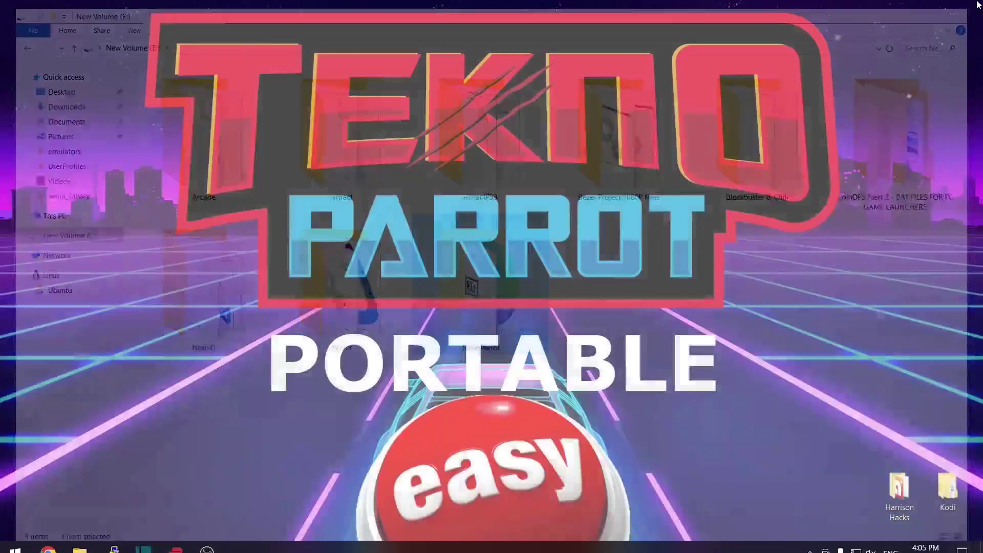
pyautogui.click(967, 7)
pyautogui.rightClick(429, 262)
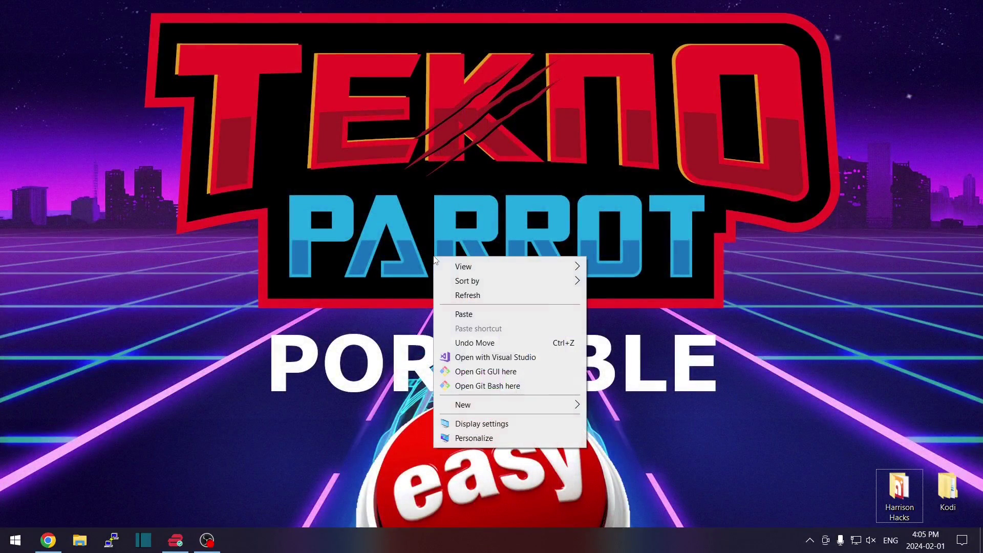
pyautogui.click(467, 311)
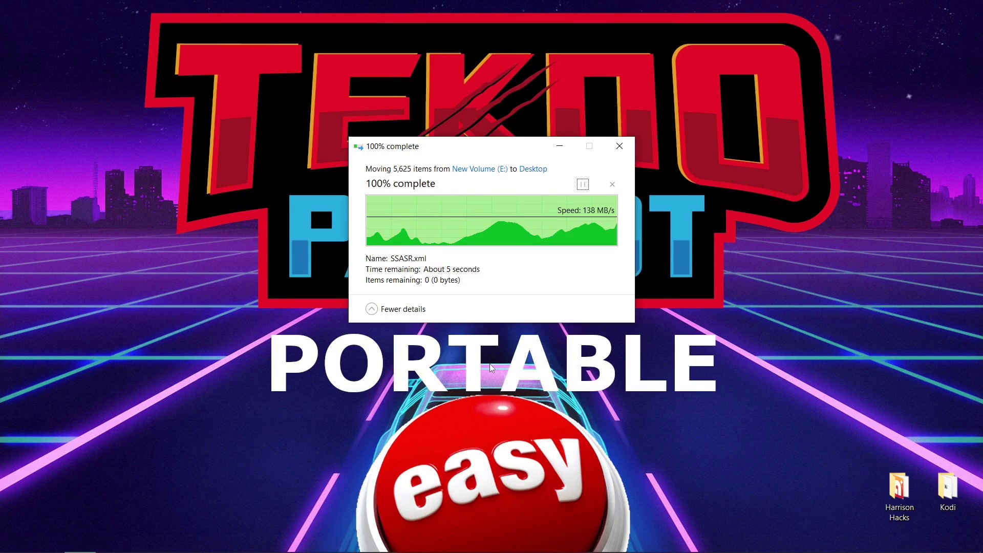
pyautogui.moveTo(476, 240); pyautogui.dragTo(235, 286)
# Run TeknoParrotUi.exe from the desktop TeknoParrot folder and launch Spiderman.
pyautogui.doubleClick(225, 292)
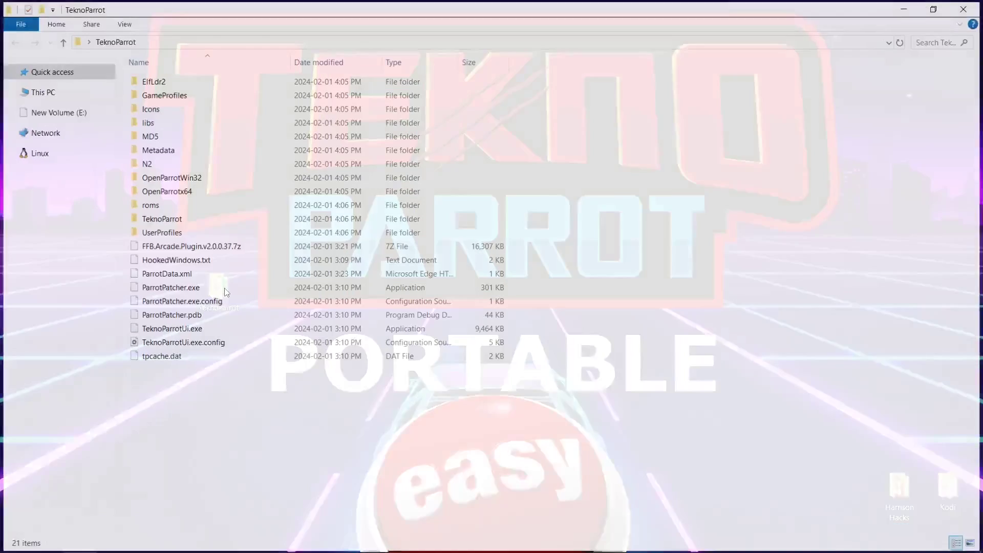
pyautogui.click(165, 332)
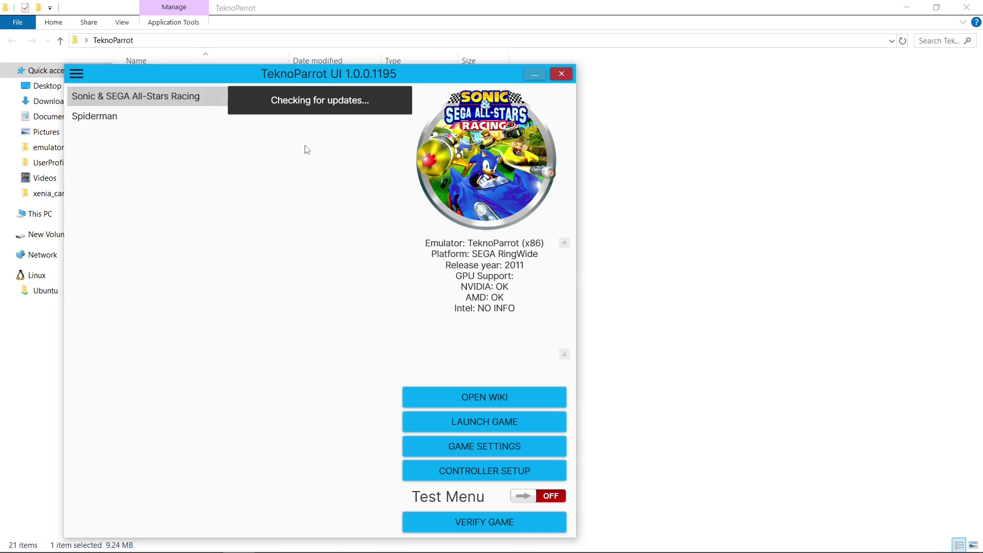
pyautogui.moveTo(301, 82); pyautogui.dragTo(493, 60)
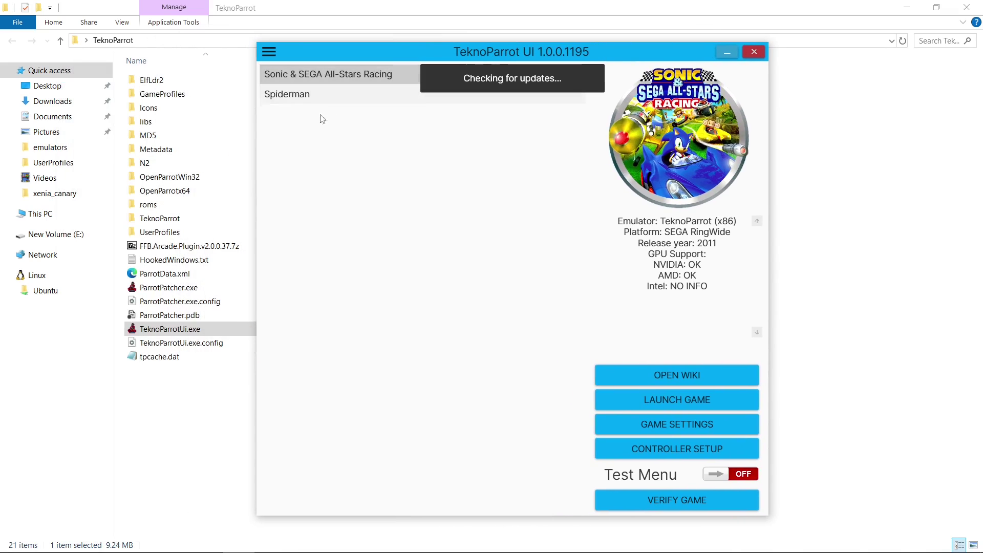
pyautogui.click(299, 95)
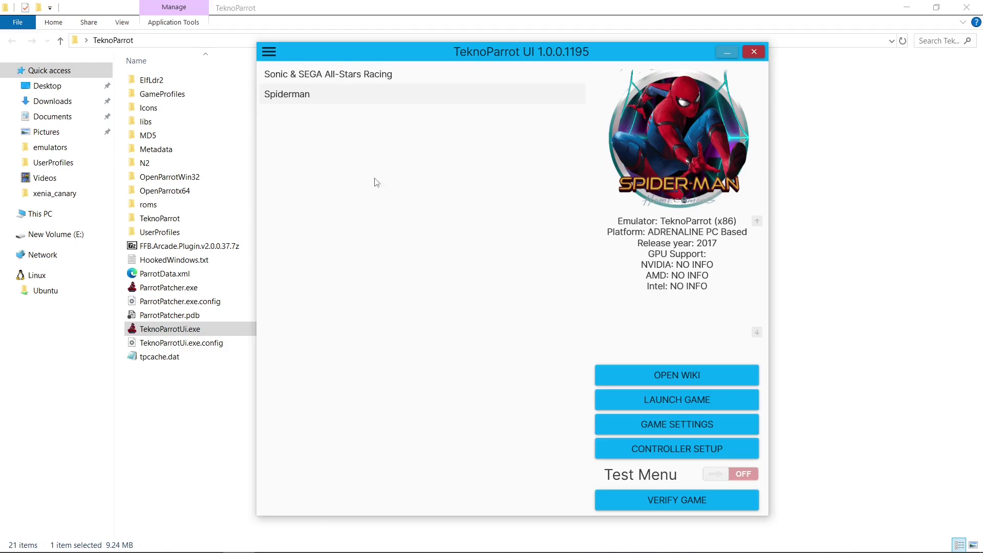
# Try to launch Sonic & SEGA All-Stars Racing from the moved folder, then close TeknoParrot UI.
pyautogui.click(328, 78)
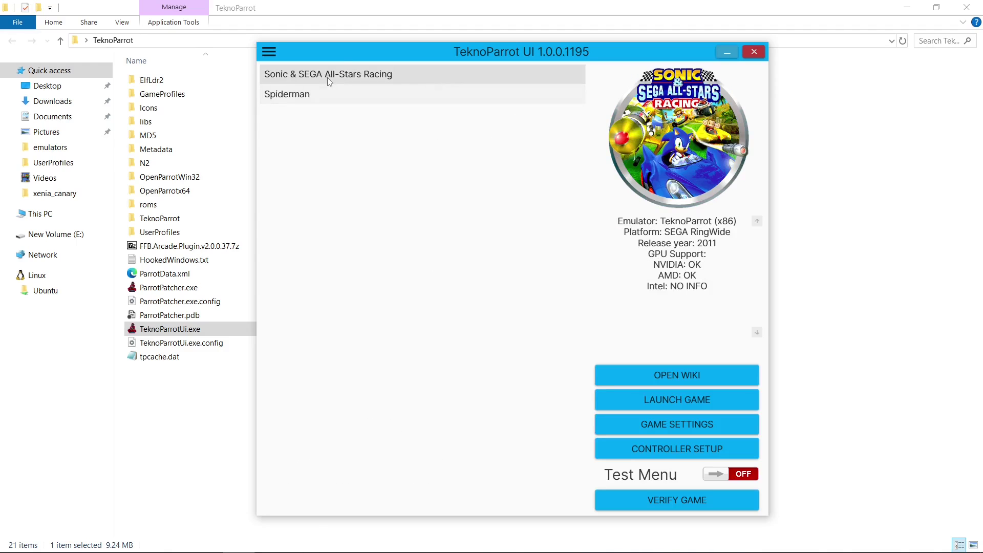
pyautogui.click(640, 403)
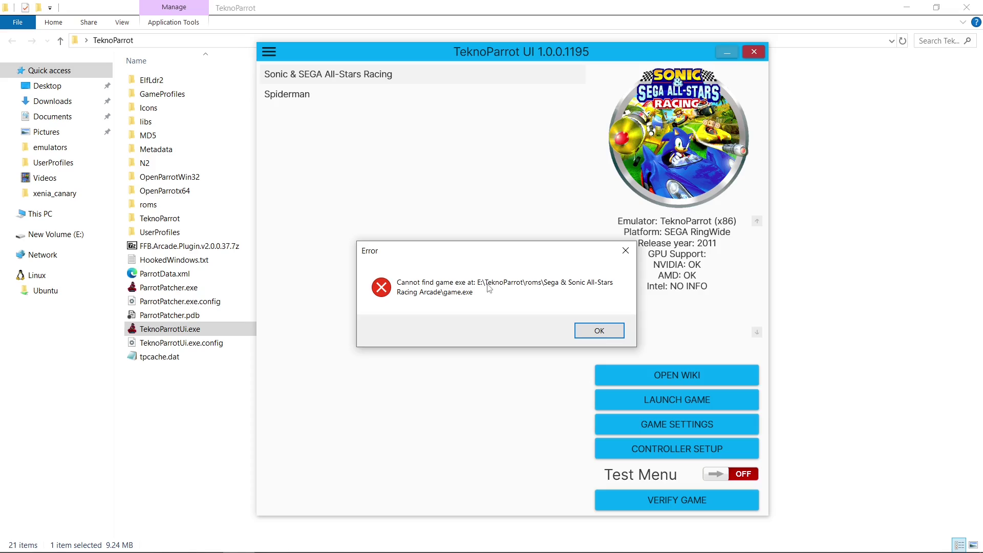
pyautogui.click(602, 333)
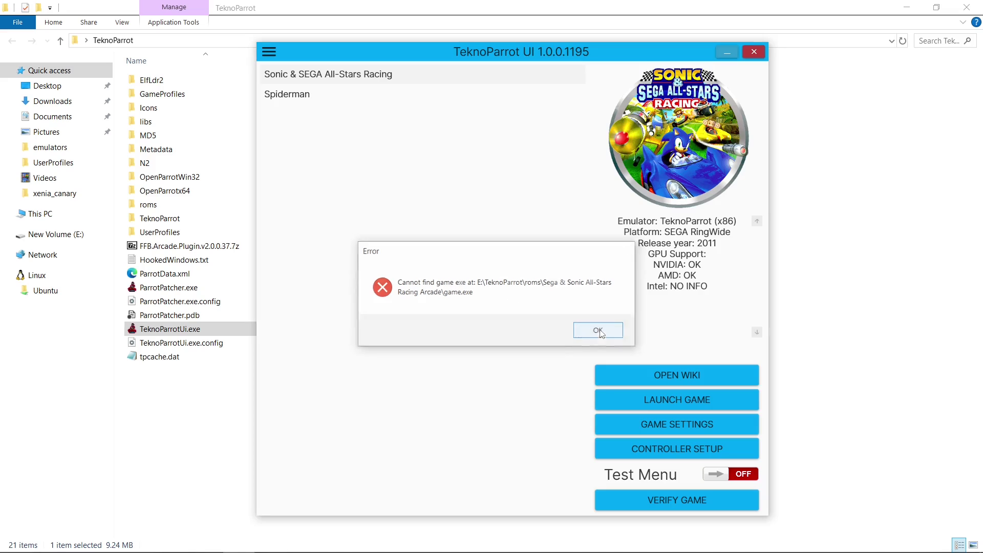
pyautogui.click(754, 52)
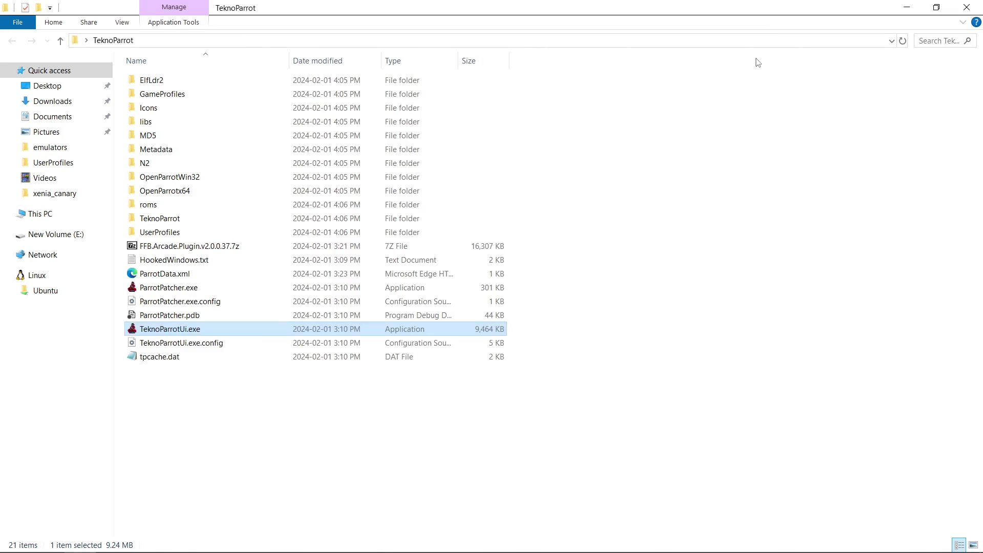
# Examine the GamePath entry of Spiderman.xml in the UserProfiles folder using Notepad, then close the file.
pyautogui.doubleClick(165, 237)
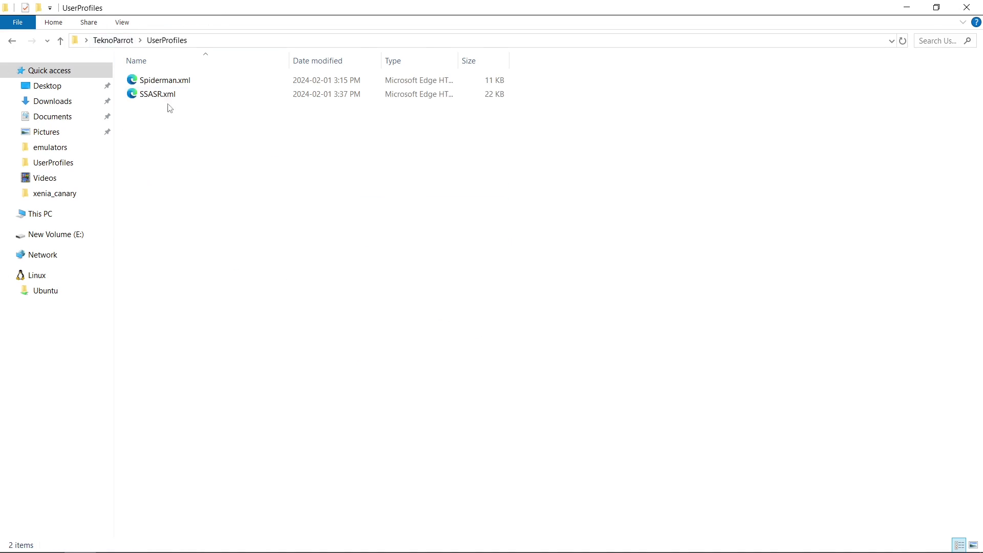
pyautogui.rightClick(161, 83)
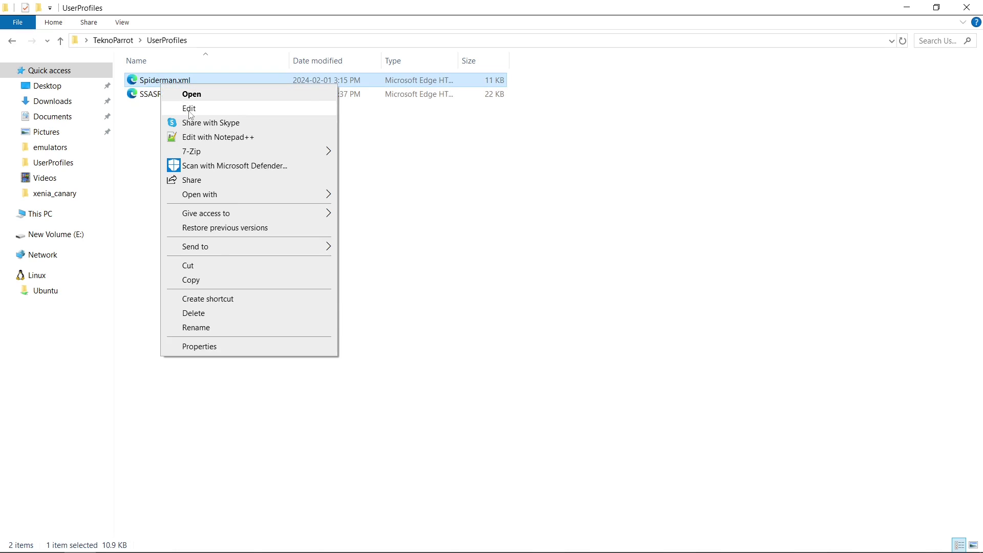
pyautogui.click(190, 110)
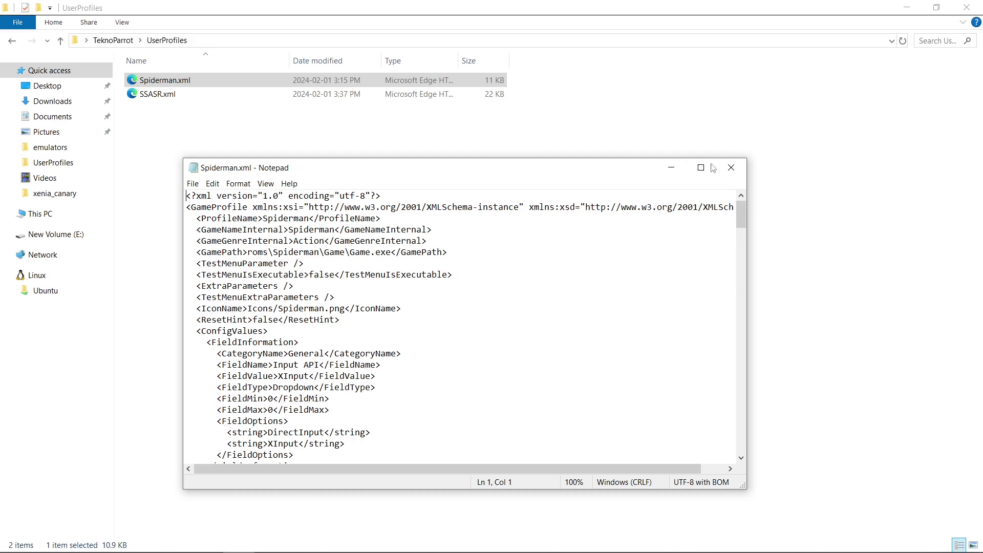
pyautogui.click(739, 169)
# Edit SSASR.xml to remove the E:\TeknoParrot\ prefix from GamePath so it starts with roms\, then save and close it.
pyautogui.click(159, 95)
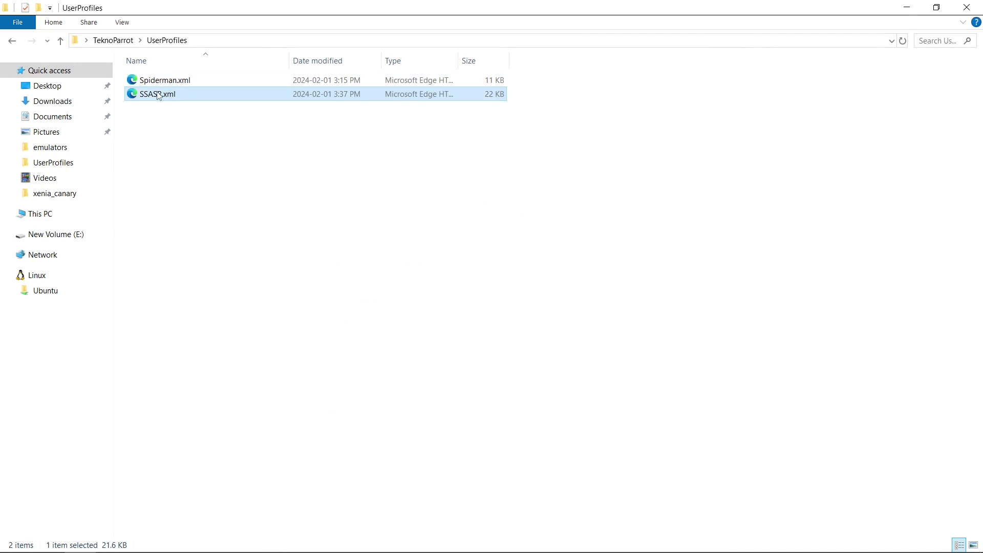
pyautogui.rightClick(158, 95)
pyautogui.click(186, 115)
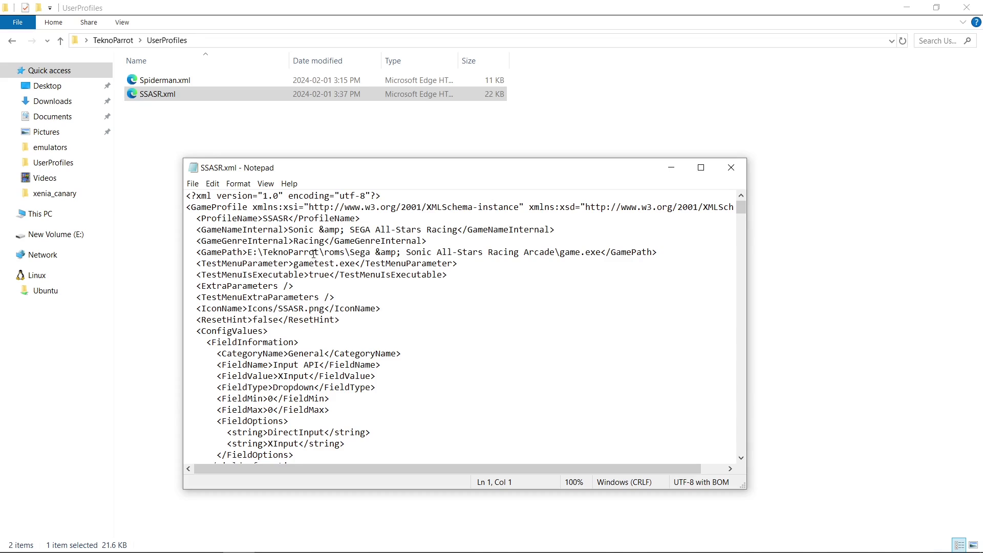
pyautogui.moveTo(325, 252); pyautogui.dragTo(320, 252)
pyautogui.moveTo(321, 253); pyautogui.dragTo(251, 256)
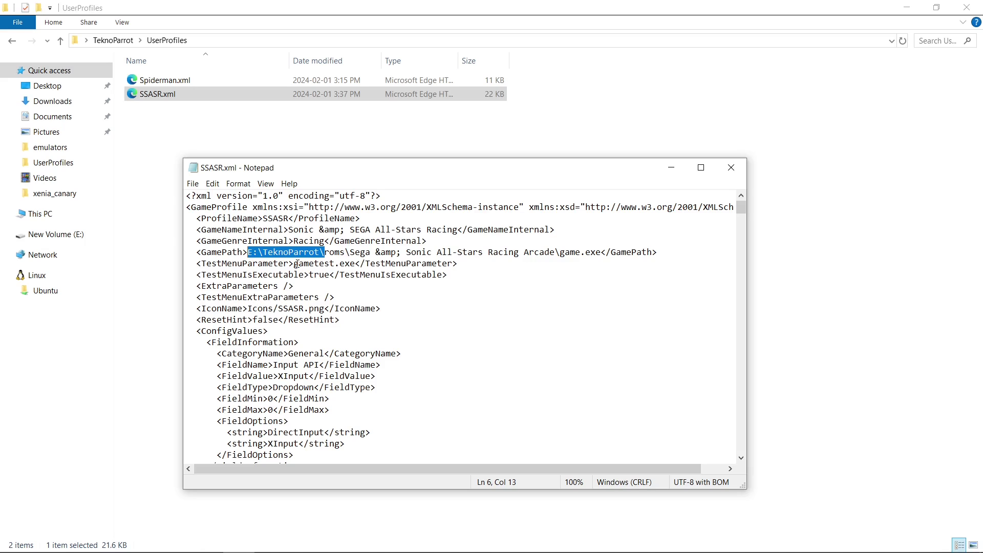
pyautogui.press('Delete')
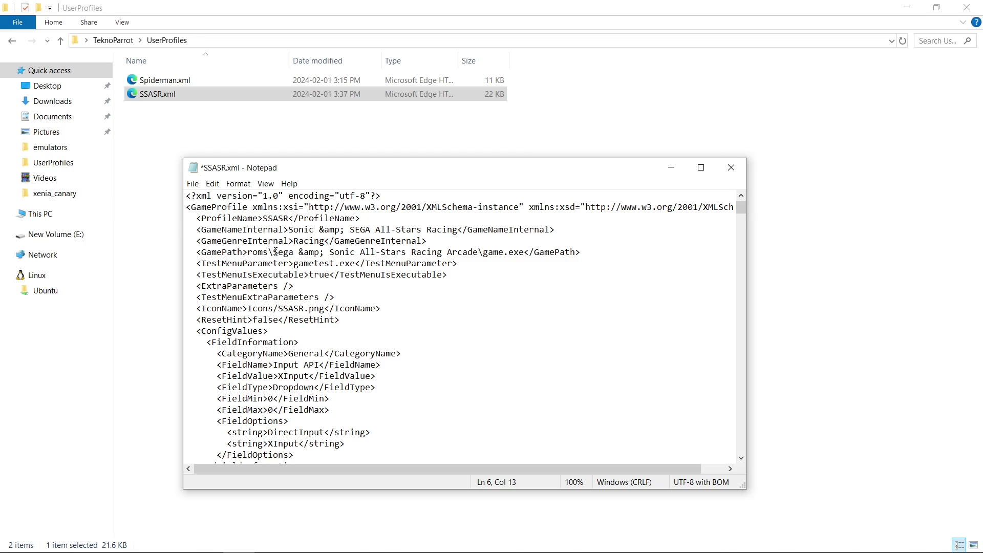
pyautogui.click(192, 183)
pyautogui.click(209, 236)
pyautogui.click(732, 167)
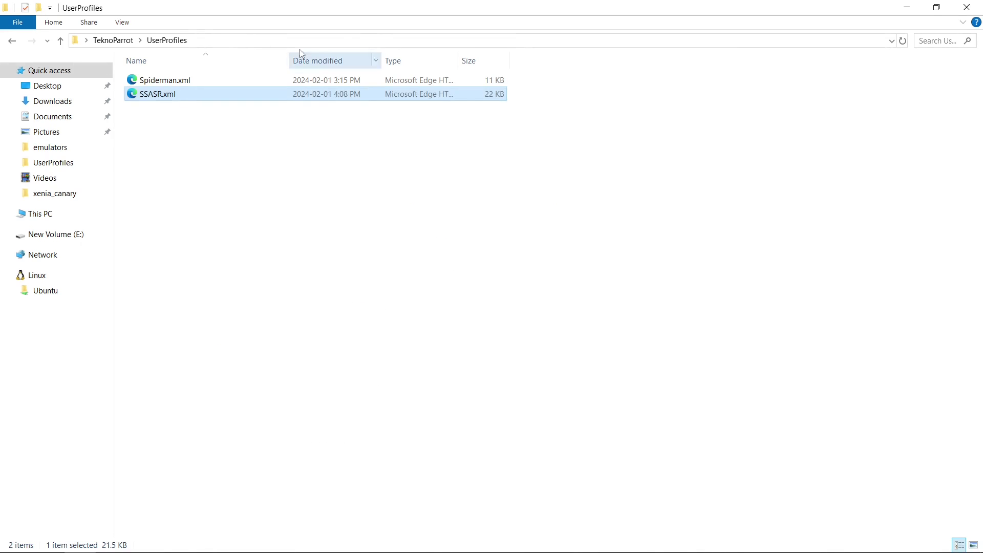
# Check the game folders inside TeknoParrot's roms folder, then return to the TeknoParrot folder.
pyautogui.click(111, 40)
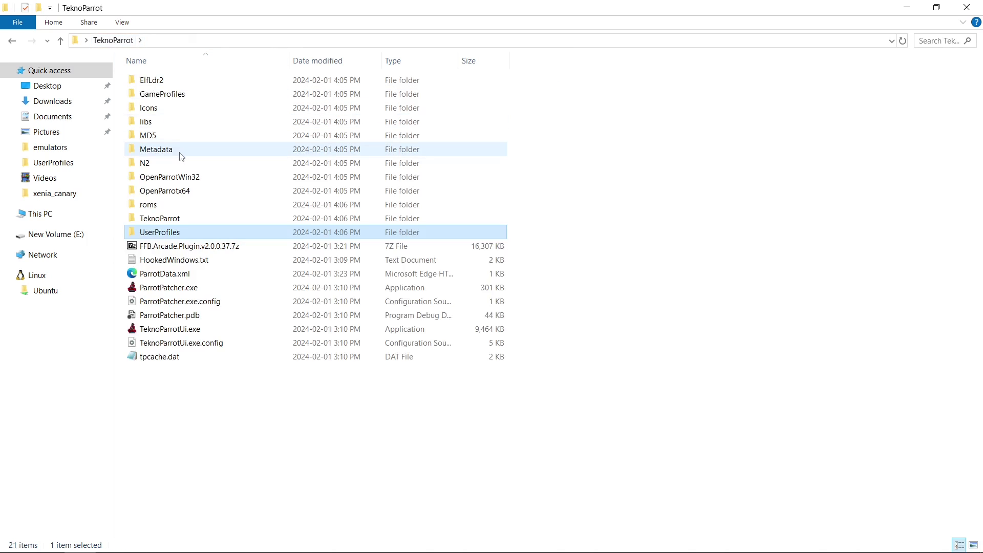
pyautogui.doubleClick(165, 205)
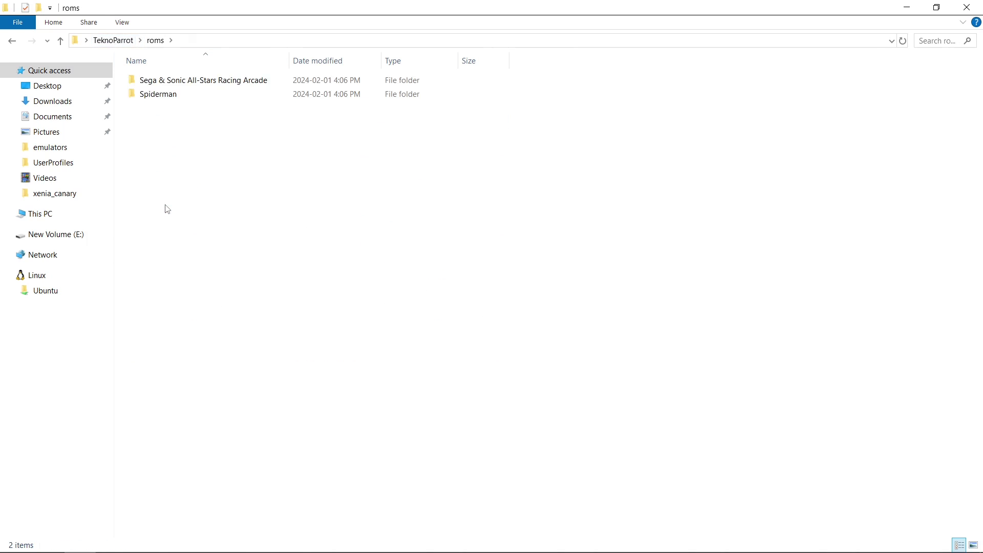
pyautogui.click(62, 41)
# Run TeknoParrotUi.exe again, launch Sonic & SEGA All-Stars Racing, and close TeknoParrot UI after the test.
pyautogui.doubleClick(163, 328)
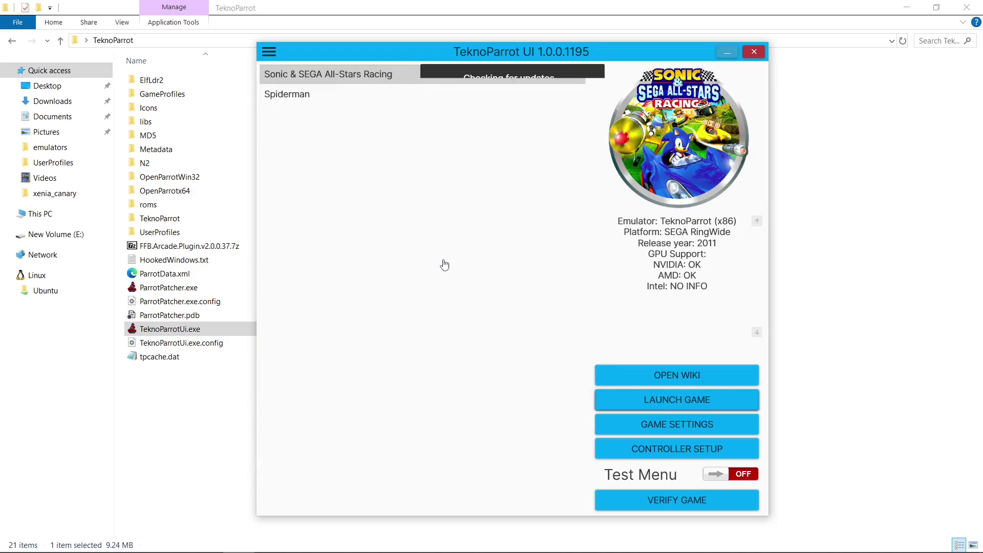
pyautogui.moveTo(520, 527)
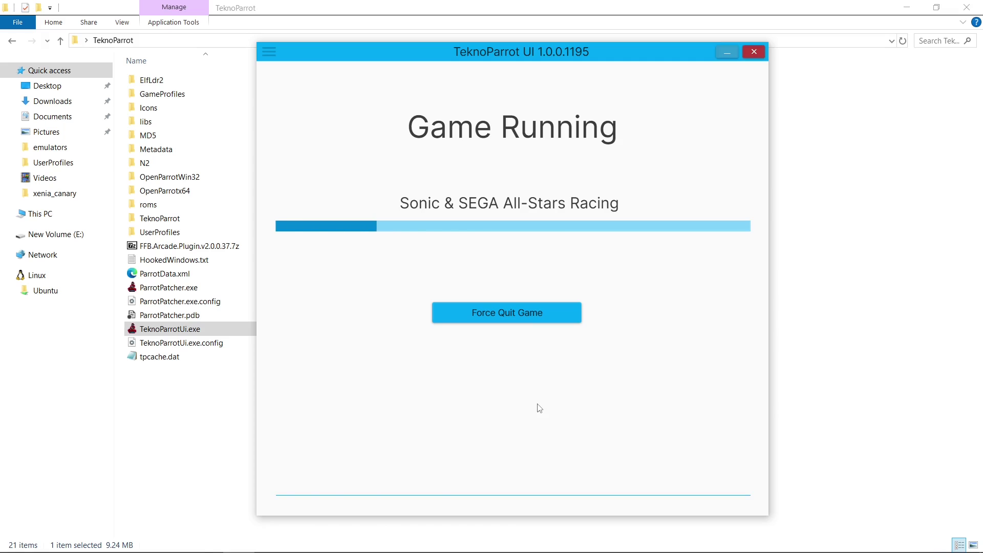
pyautogui.click(752, 56)
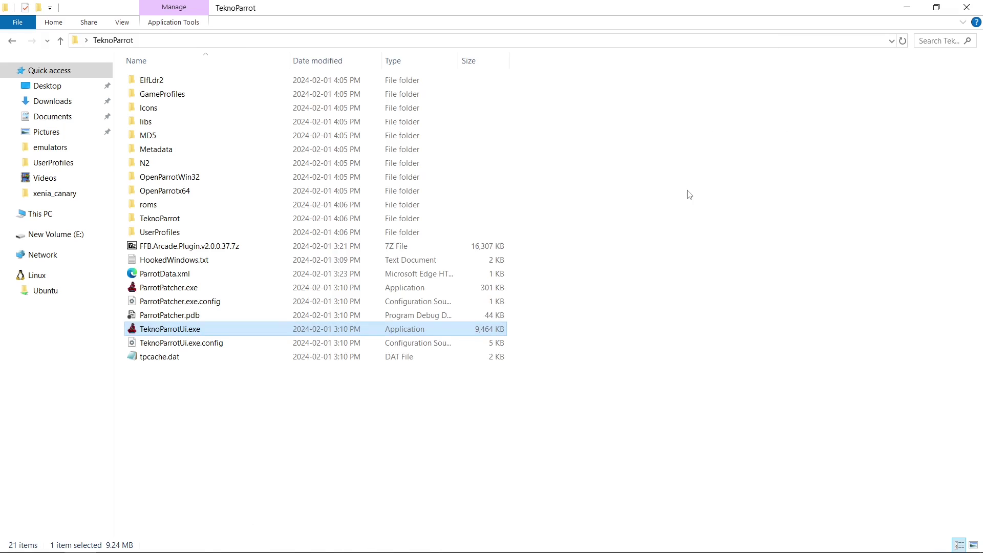